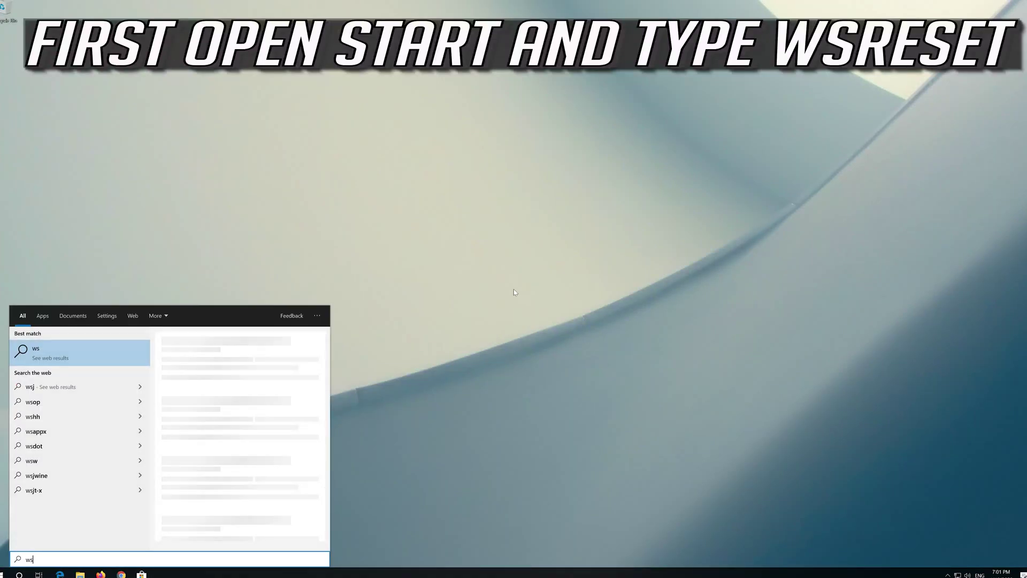
type("reset")
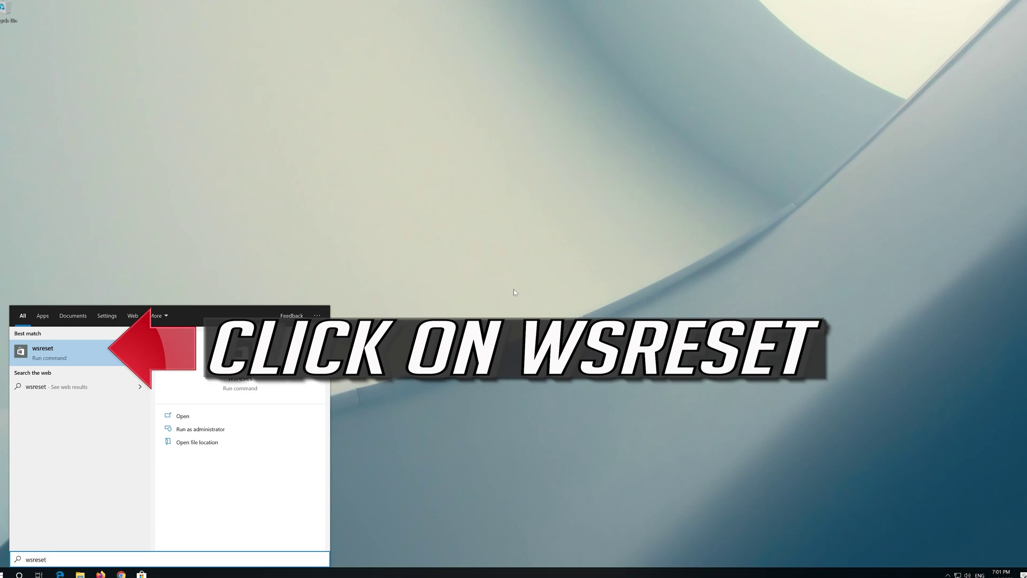
- Run the wsreset command from Start so Microsoft Store resets and reopens
left_click(82, 361)
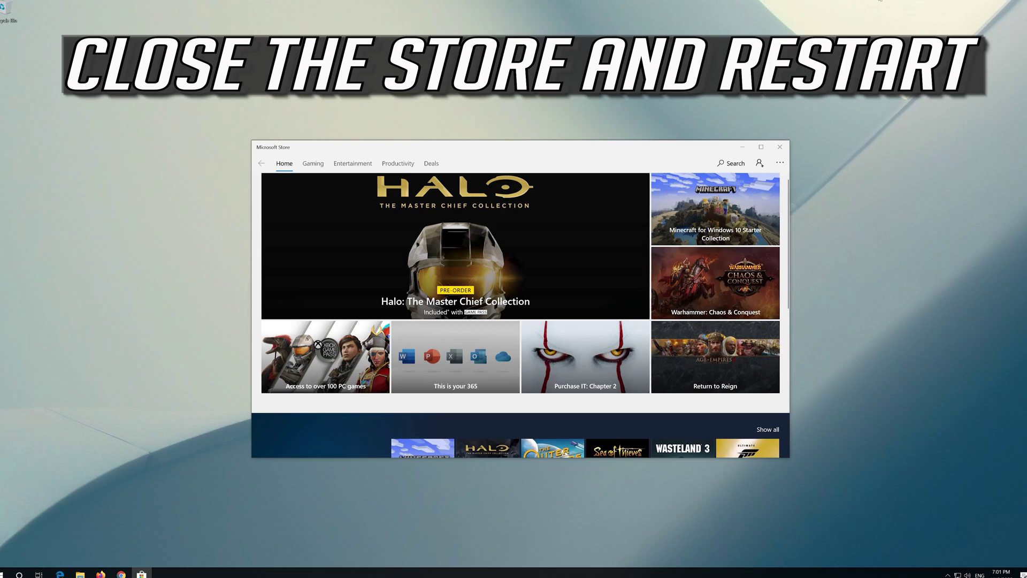
- Close Microsoft Store and restart Windows from the Start menu's Power options
left_click(778, 148)
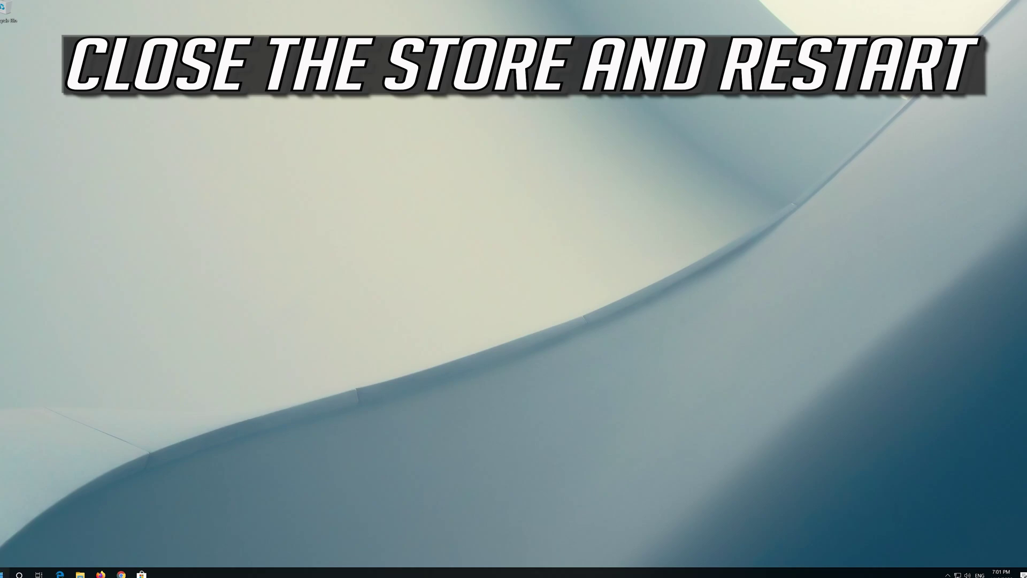
left_click(7, 574)
left_click(2, 555)
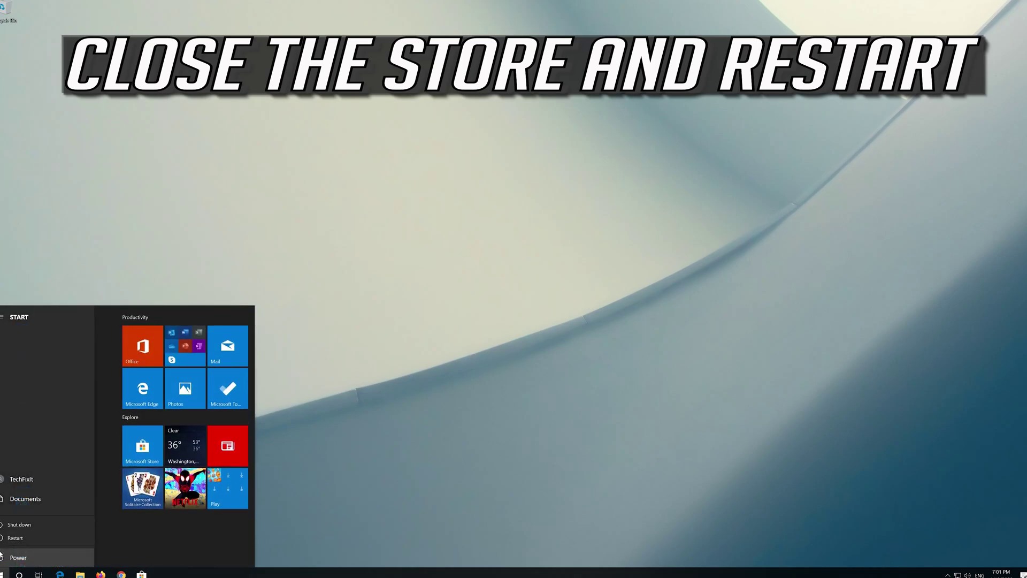
left_click(32, 538)
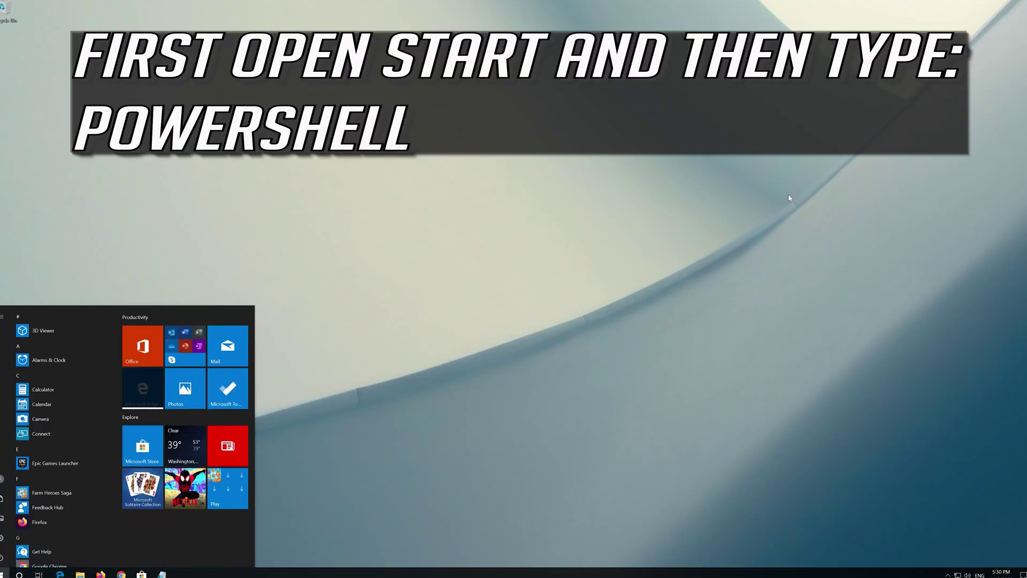
type("powersh")
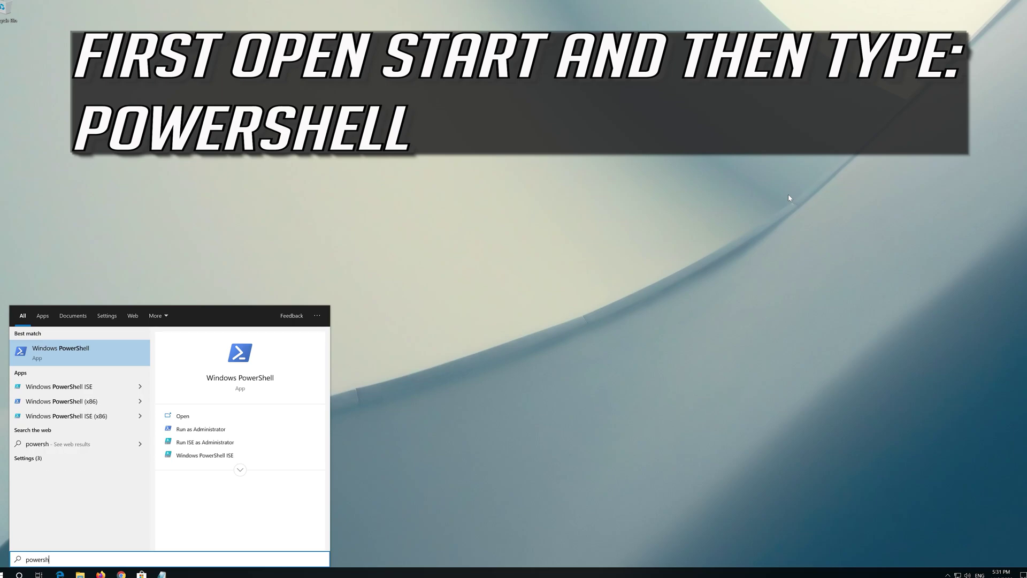
type("ell")
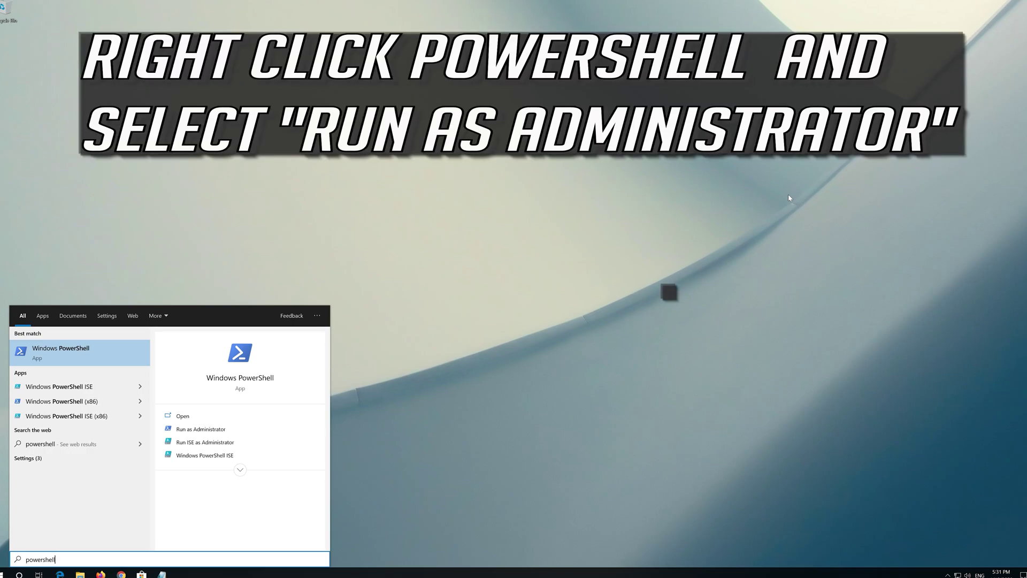
- Launch Windows PowerShell as administrator and approve the UAC prompt
right_click(72, 360)
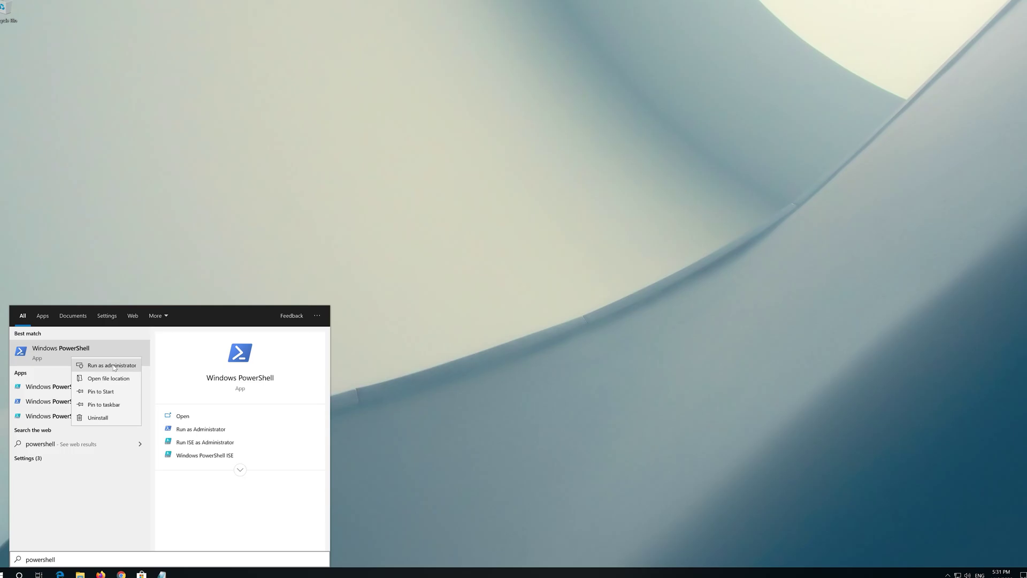
left_click(112, 365)
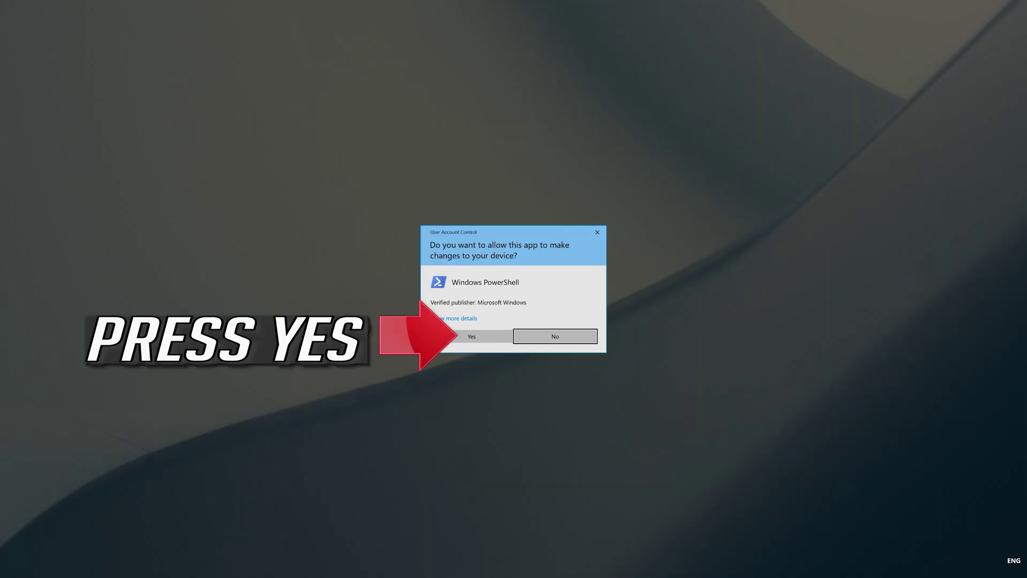
left_click(472, 338)
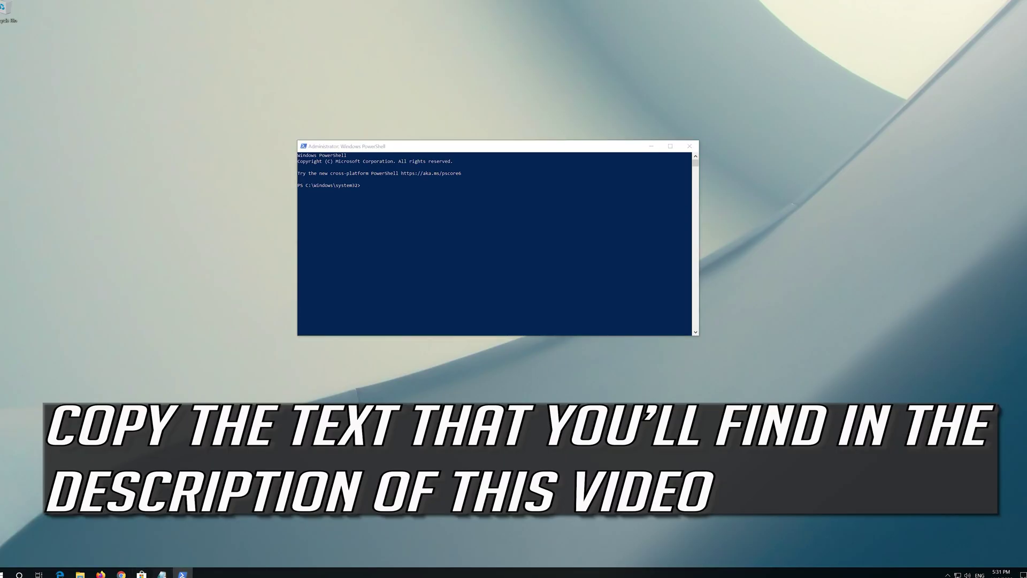
- Copy the whole package re-registration script from Notepad, then minimize Notepad
left_click(163, 572)
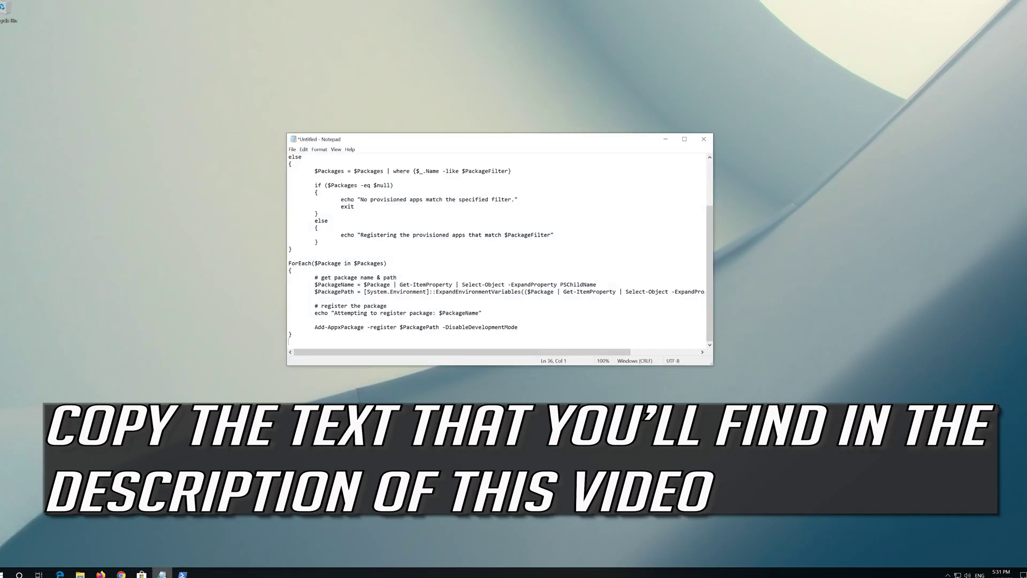
left_click(291, 329)
scroll(288, 321, "up", 3)
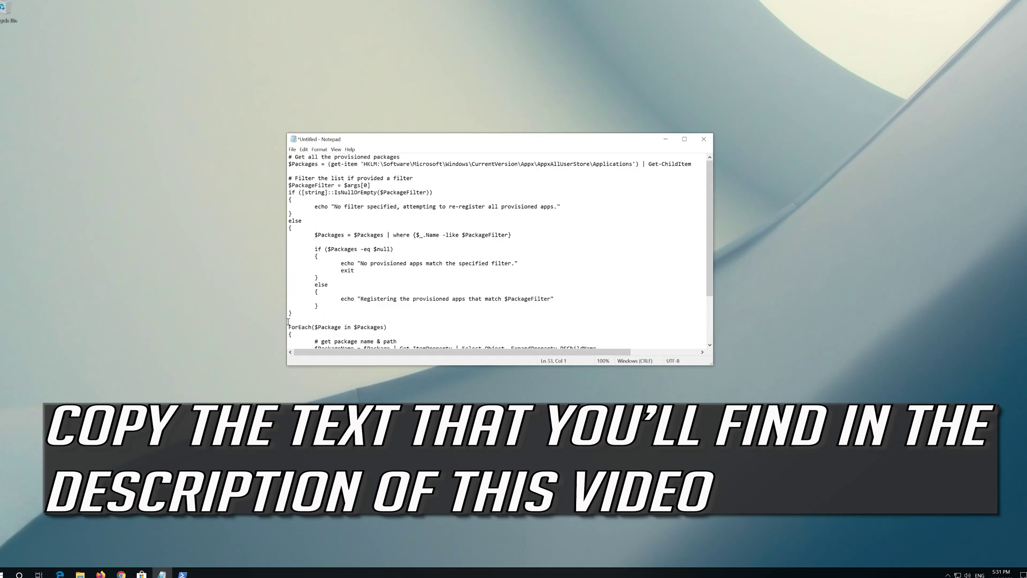
left_click_drag(289, 321, 256, 156)
right_click(389, 170)
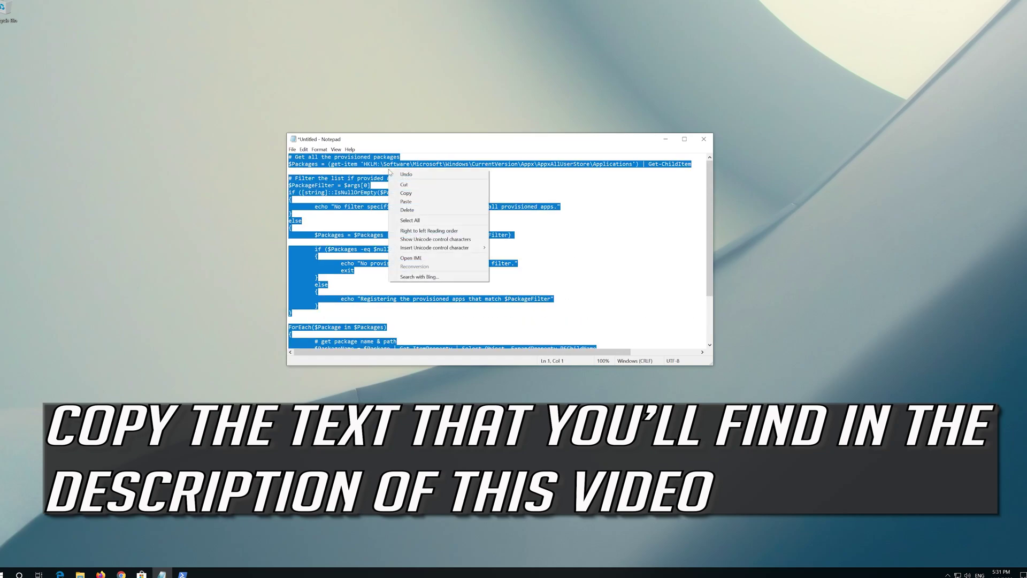
left_click(405, 193)
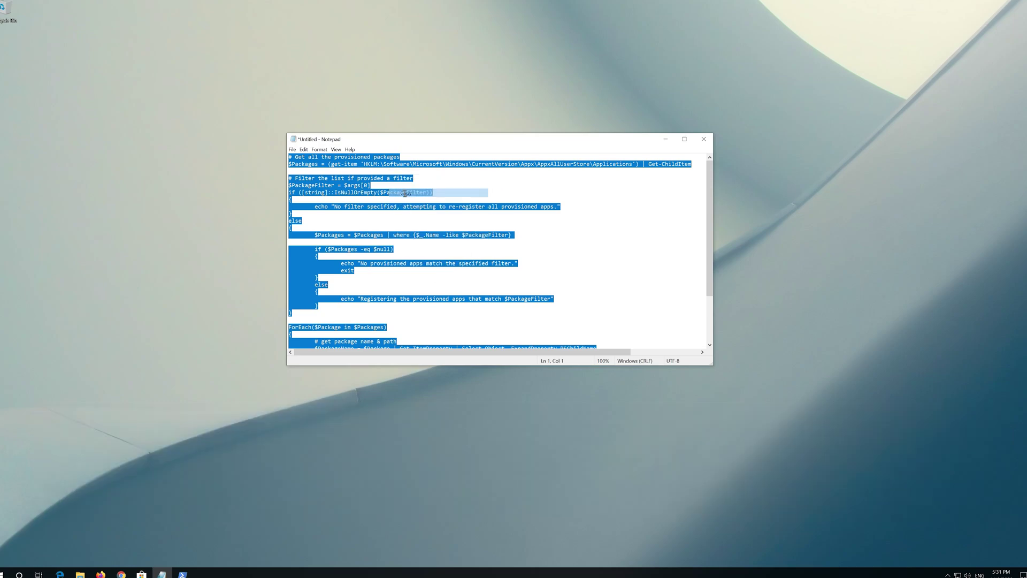
left_click(666, 139)
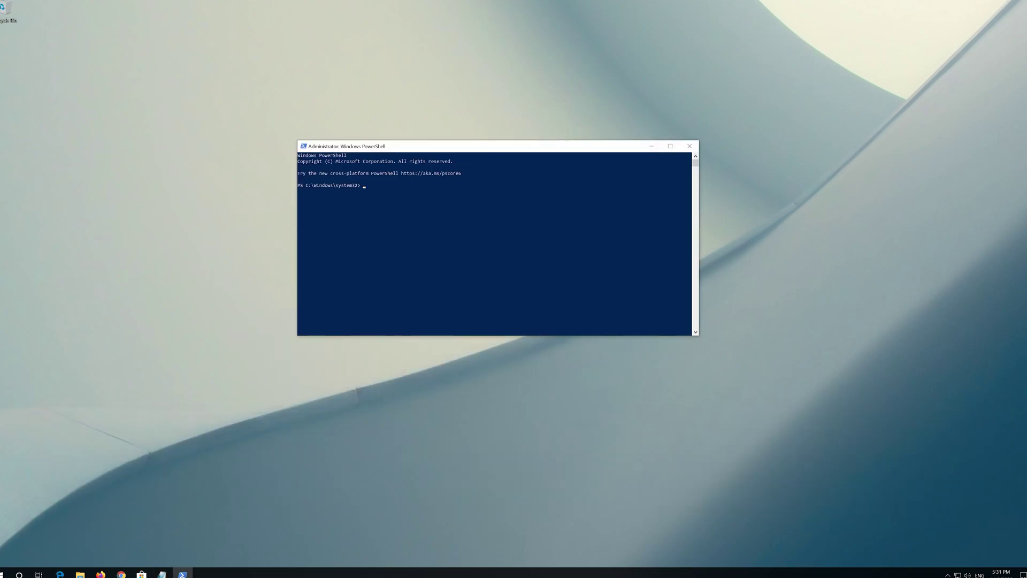
- Paste and run the app re-registration script in PowerShell, then exit PowerShell
right_click(481, 147)
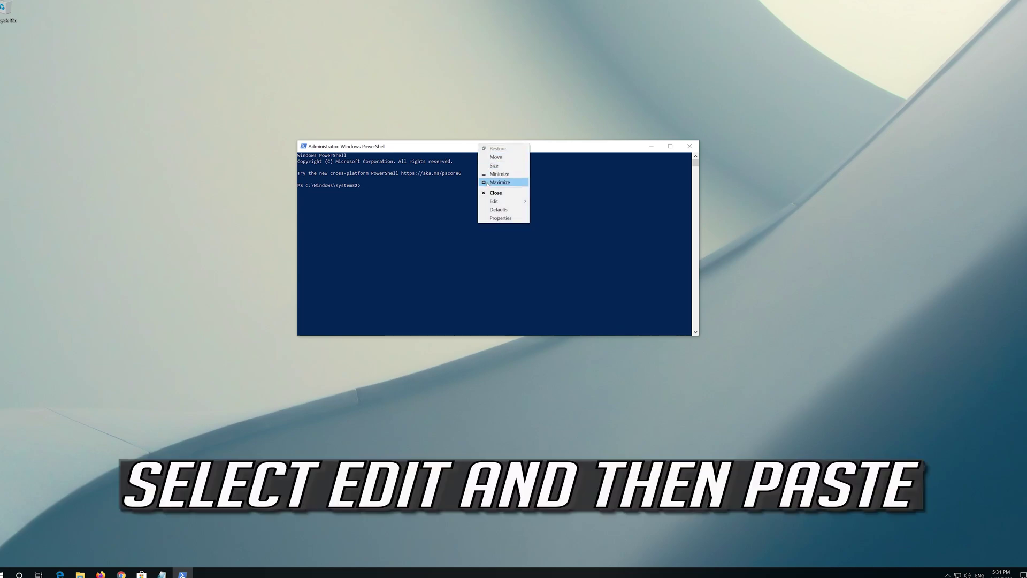
mouse_move(498, 200)
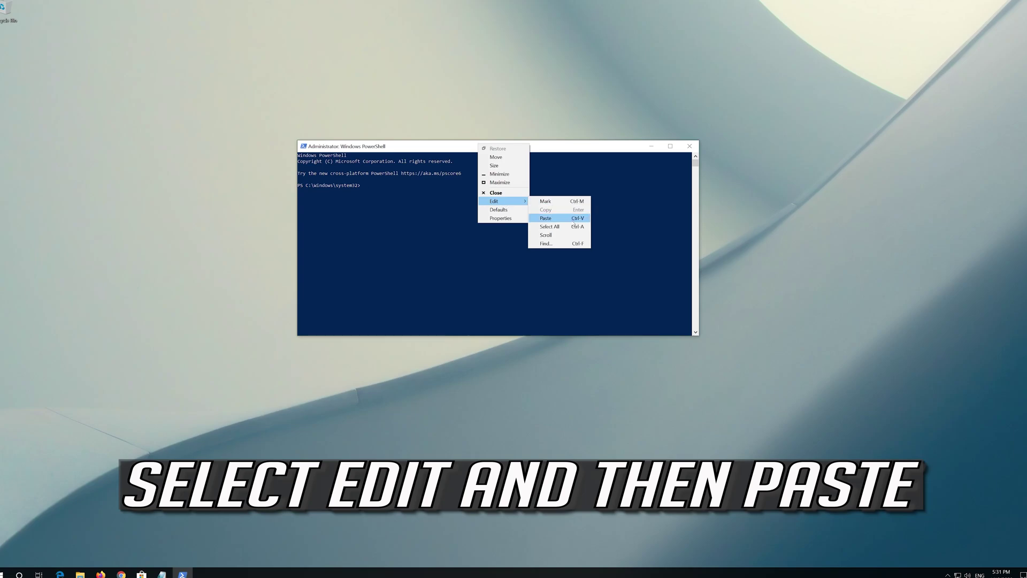
left_click(566, 219)
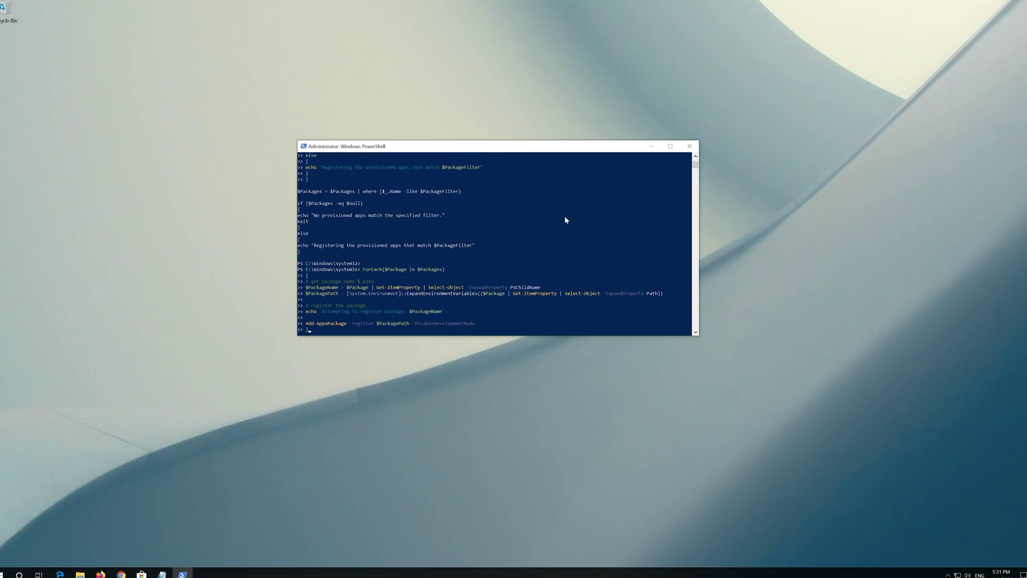
type("}")
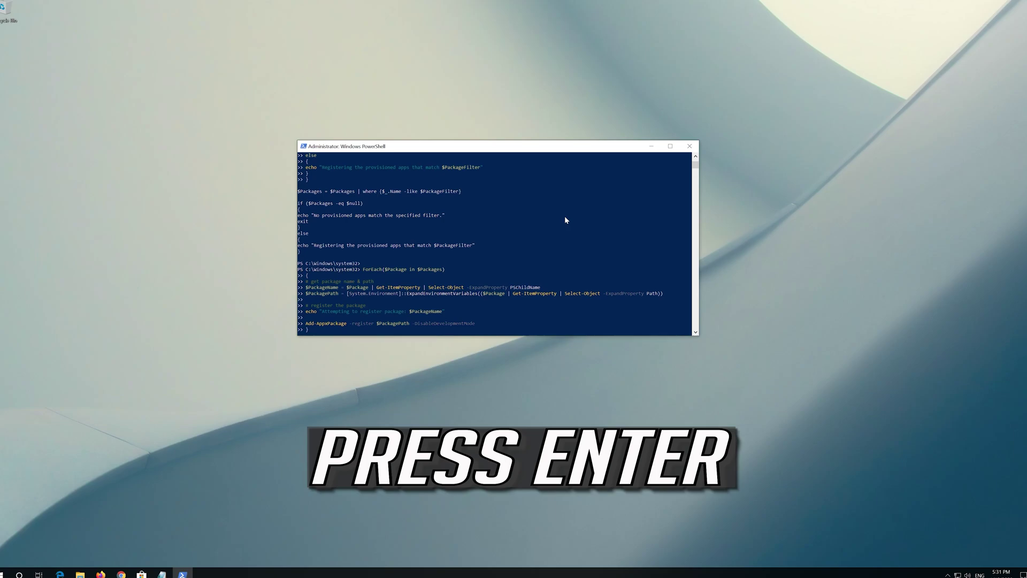
key("Return")
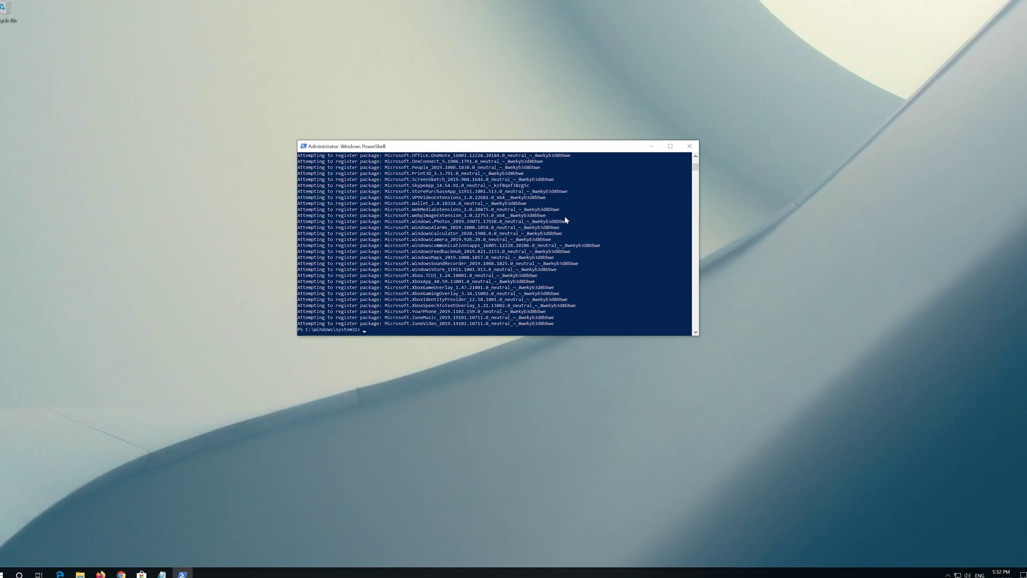
type("exit")
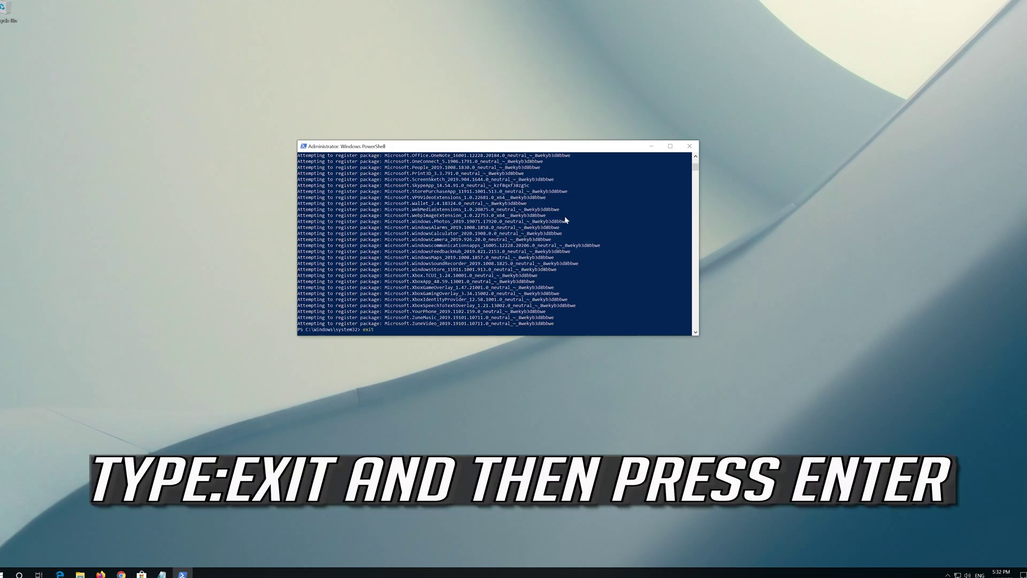
key("Return")
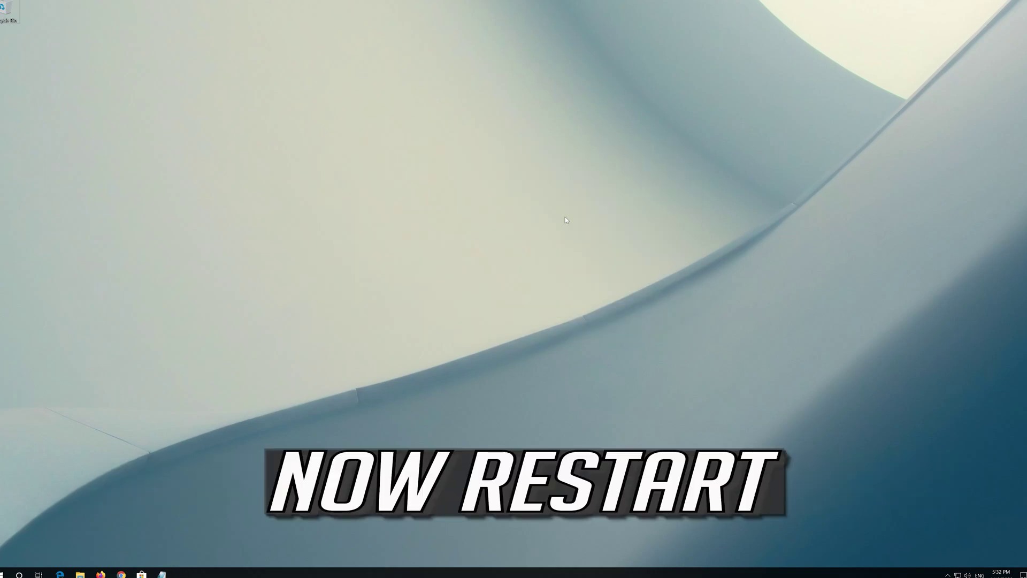
- Restart Windows, then launch Microsoft Store from the taskbar to check it
left_click(5, 572)
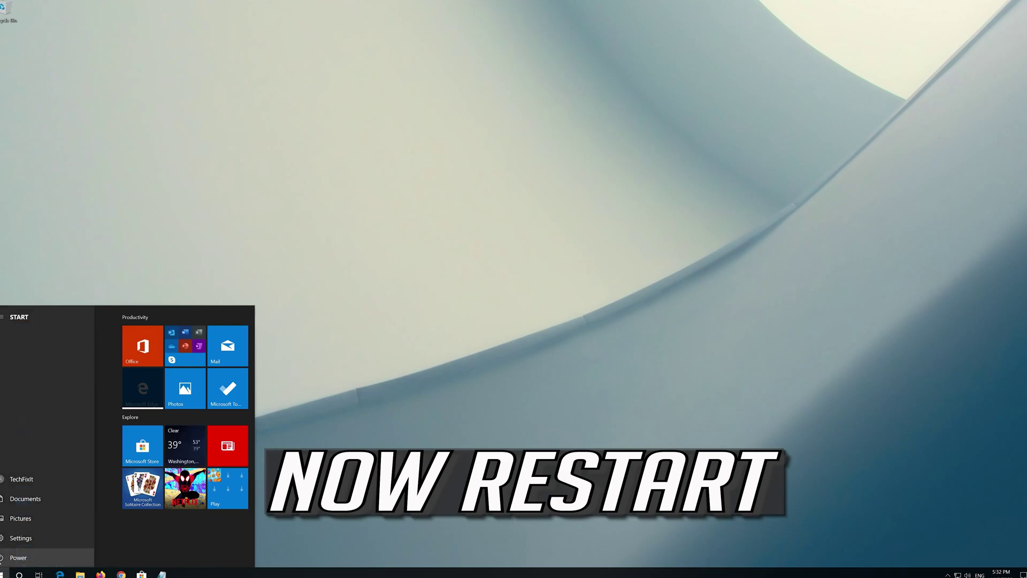
left_click(18, 557)
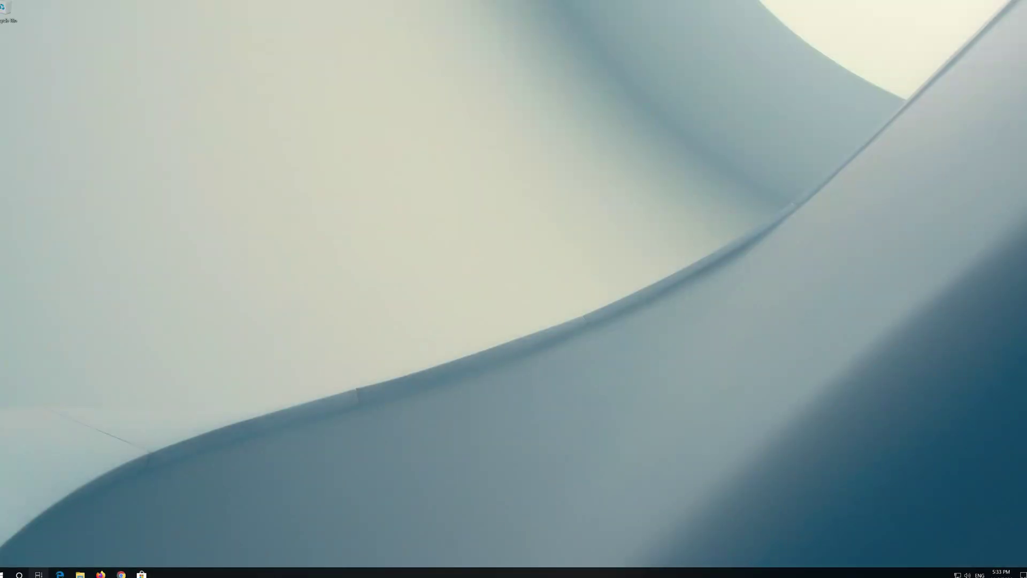
left_click(141, 573)
- Go to Settings > Apps & features and open Microsoft Store's Advanced options
key("super")
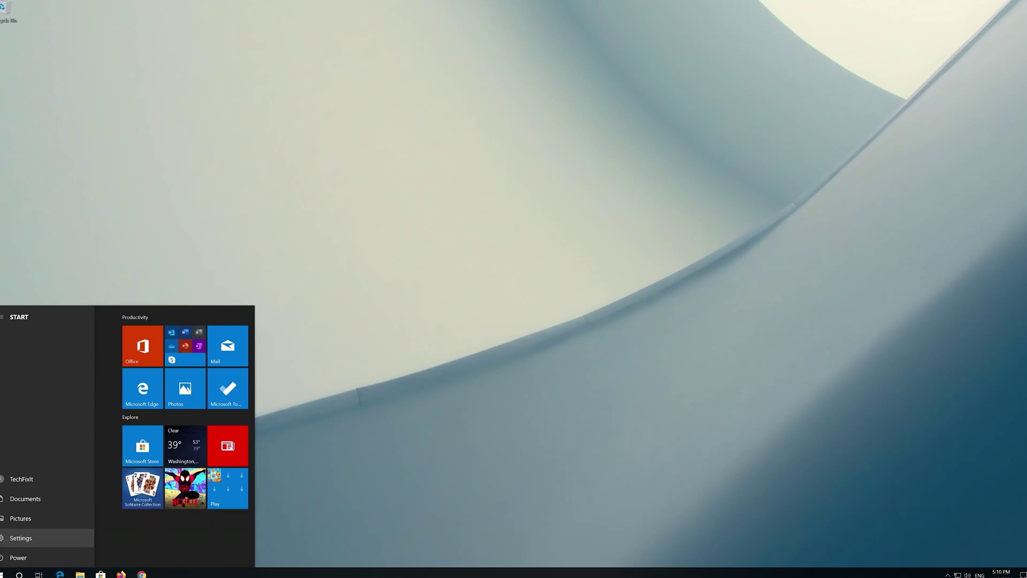
left_click(26, 538)
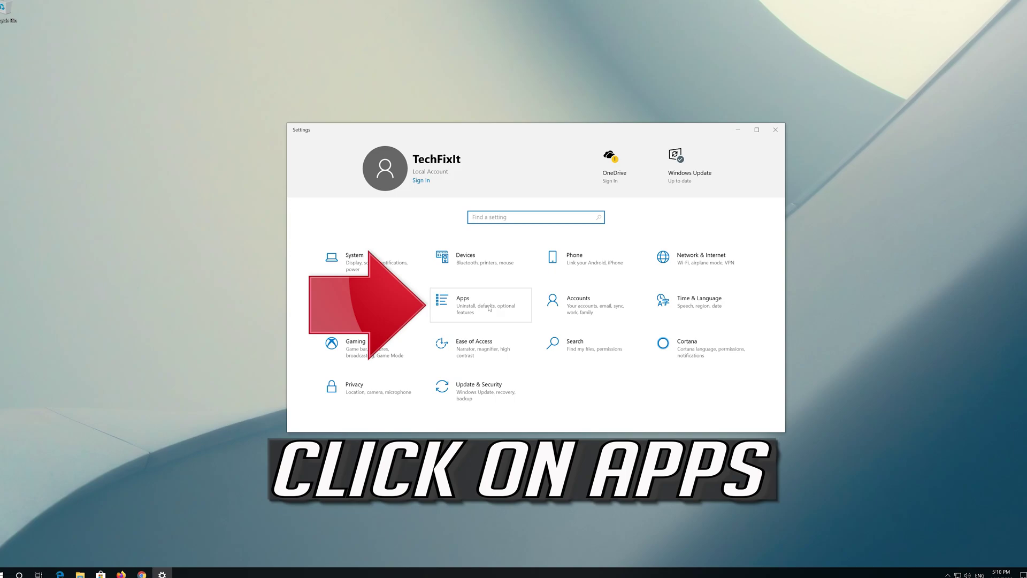
left_click(496, 308)
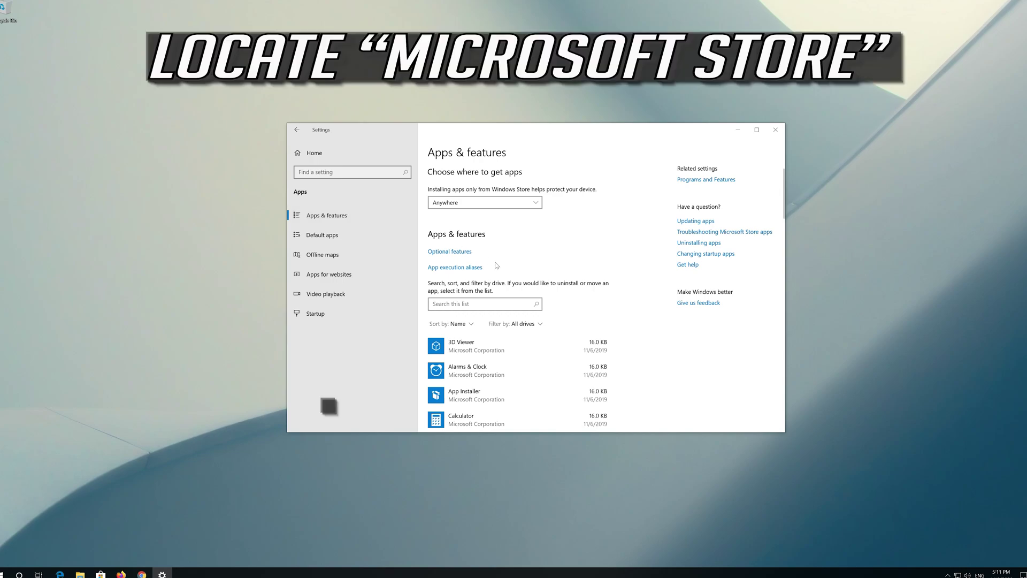
scroll(496, 264, "down", 5)
scroll(496, 265, "down", 5)
scroll(496, 265, "down", 5)
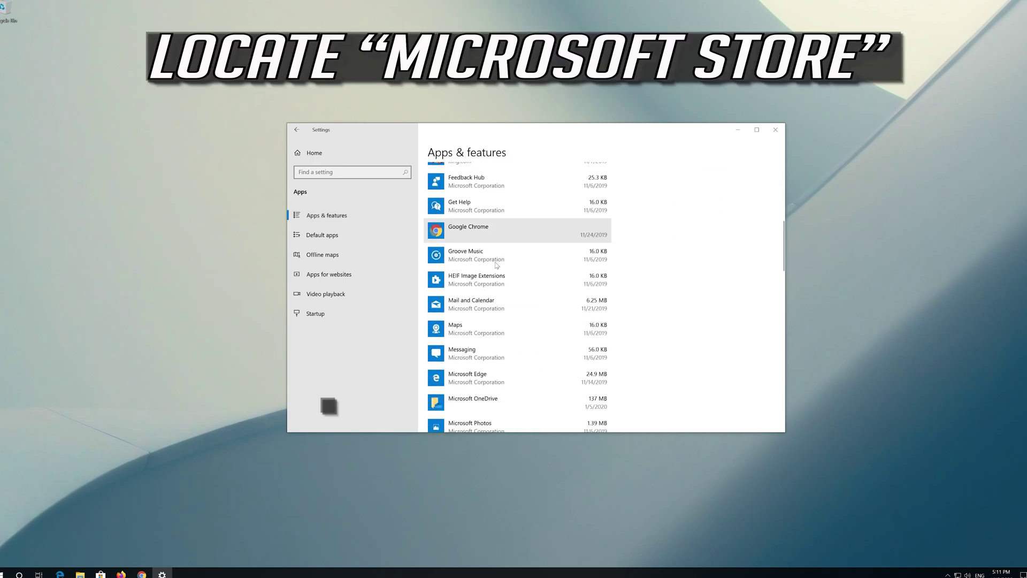
scroll(496, 265, "down", 5)
scroll(496, 264, "down", 3)
scroll(496, 264, "down", 3)
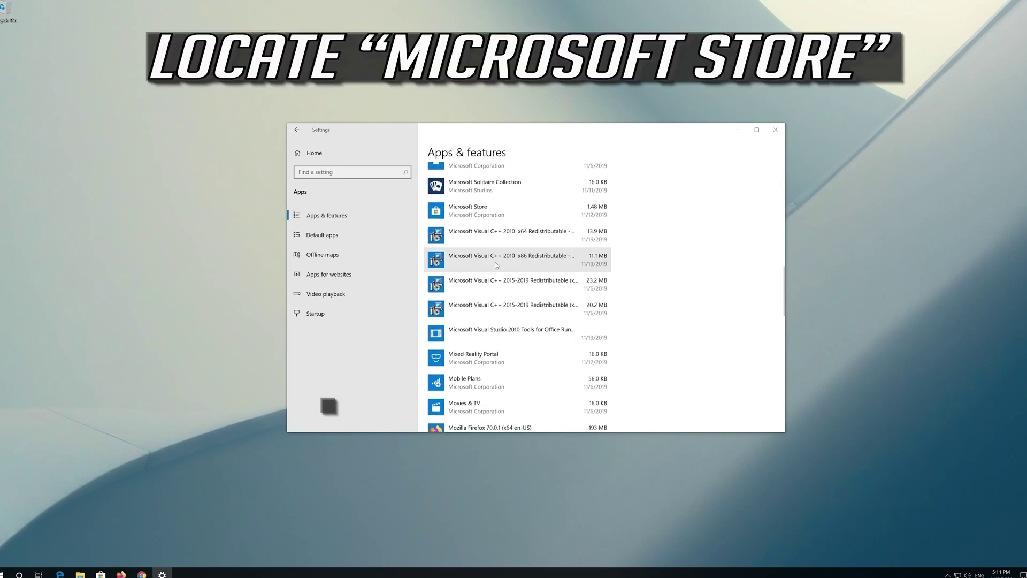
scroll(497, 266, "up", 2)
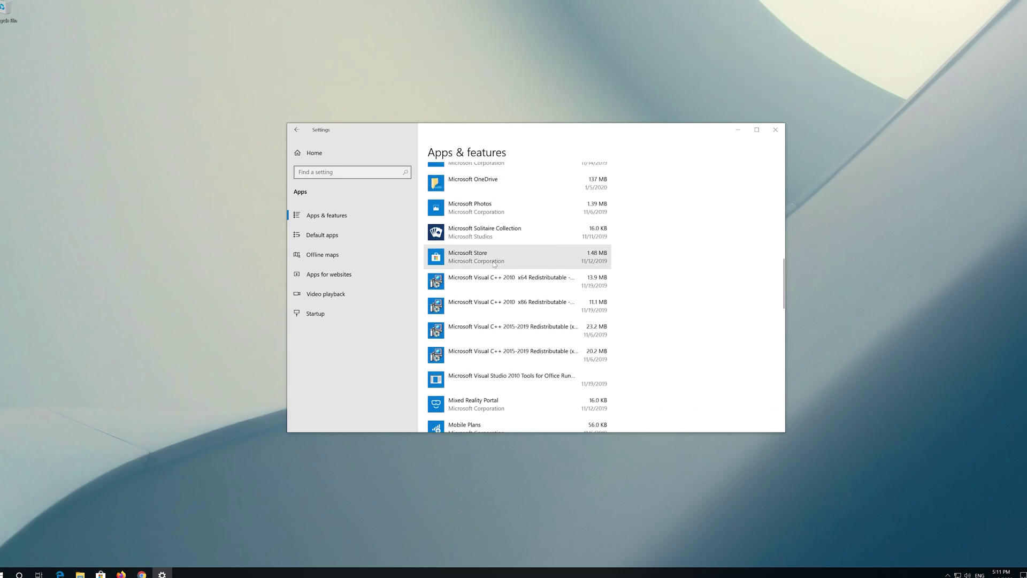
left_click(497, 263)
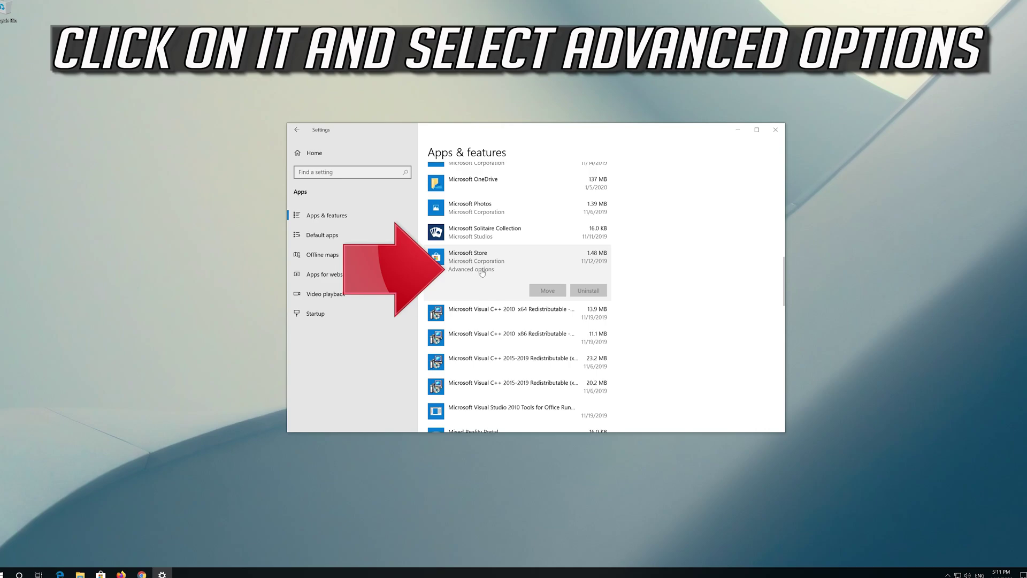
left_click(483, 271)
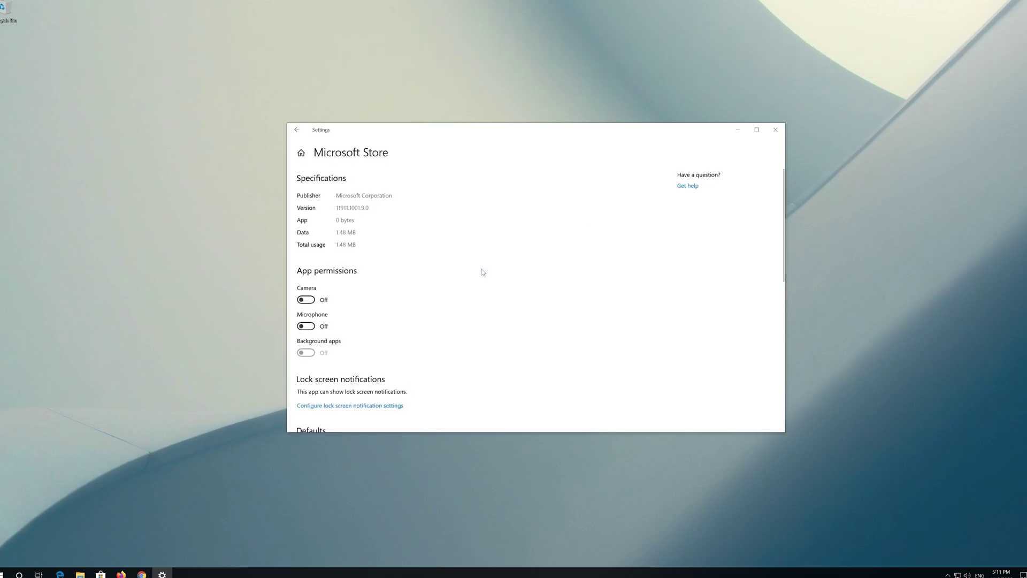
scroll(403, 291, "down", 3)
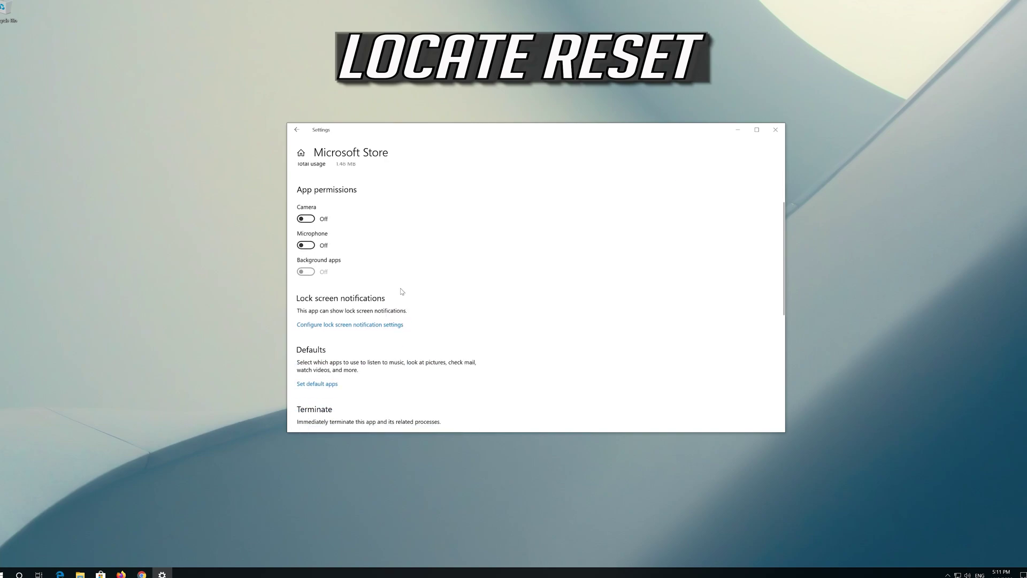
scroll(403, 291, "down", 2)
scroll(403, 291, "down", 2)
scroll(403, 291, "down", 2)
scroll(402, 292, "down", 1)
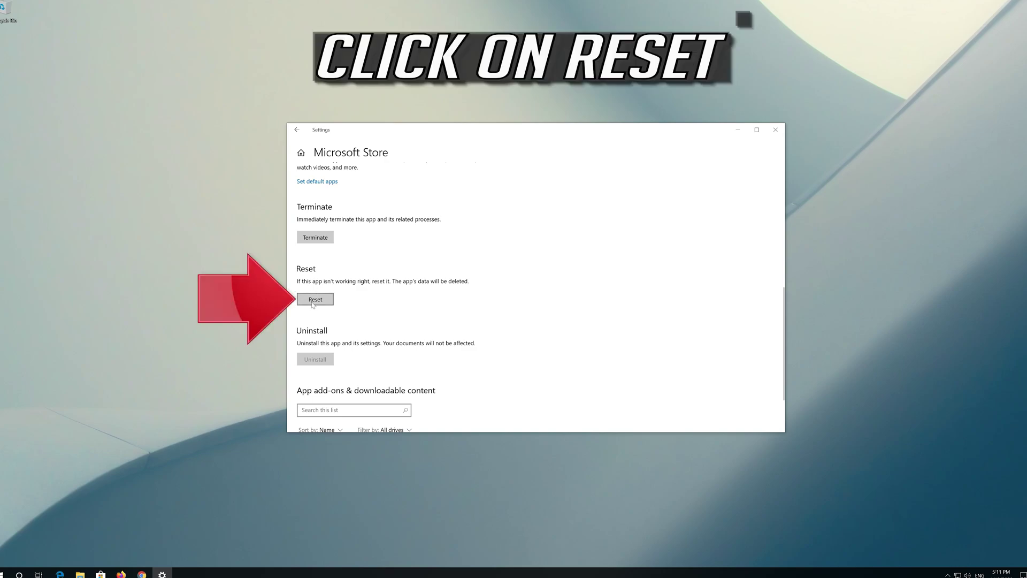
- Reset Microsoft Store's app data, confirm the reset, and close Settings
left_click(316, 300)
left_click(316, 300)
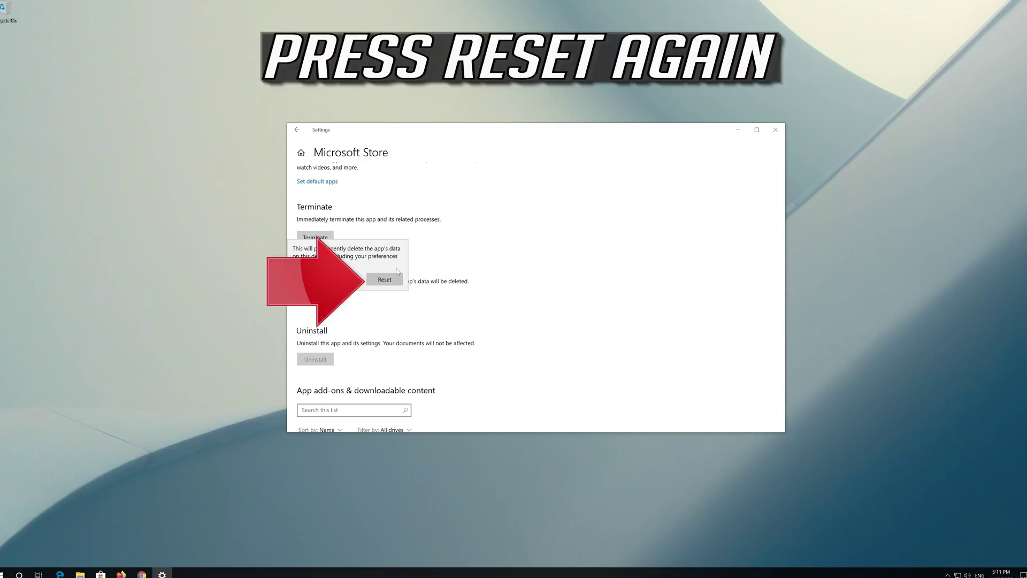
left_click(384, 280)
left_click(384, 279)
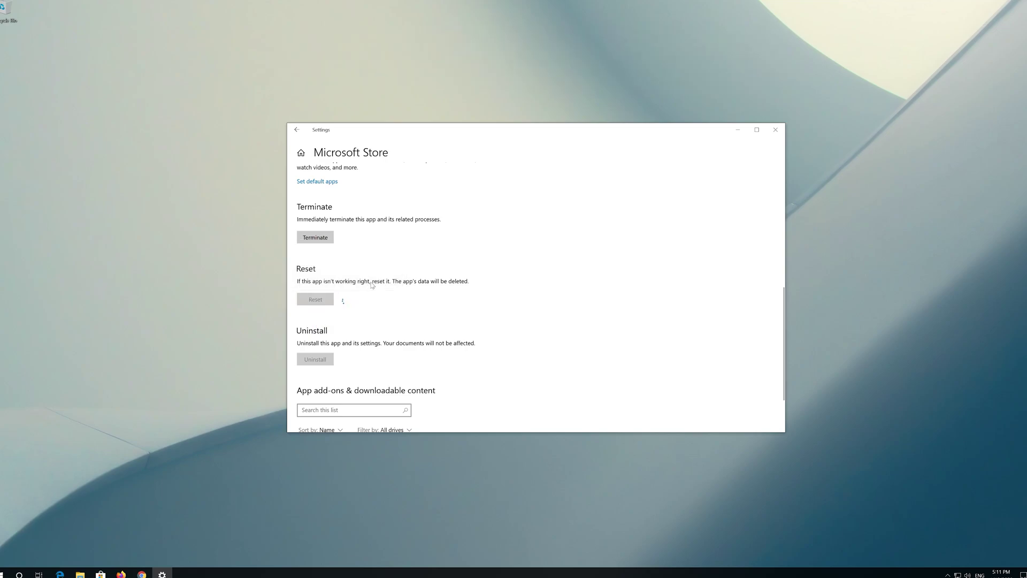
left_click(775, 130)
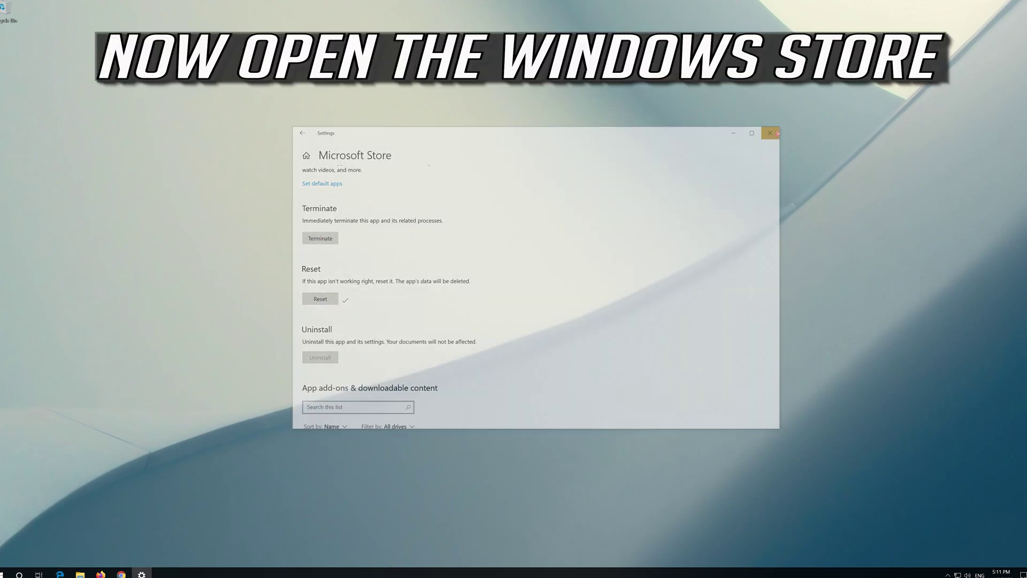
- Launch Microsoft Store from the Start tile and move its window to the screen centre
left_click(5, 572)
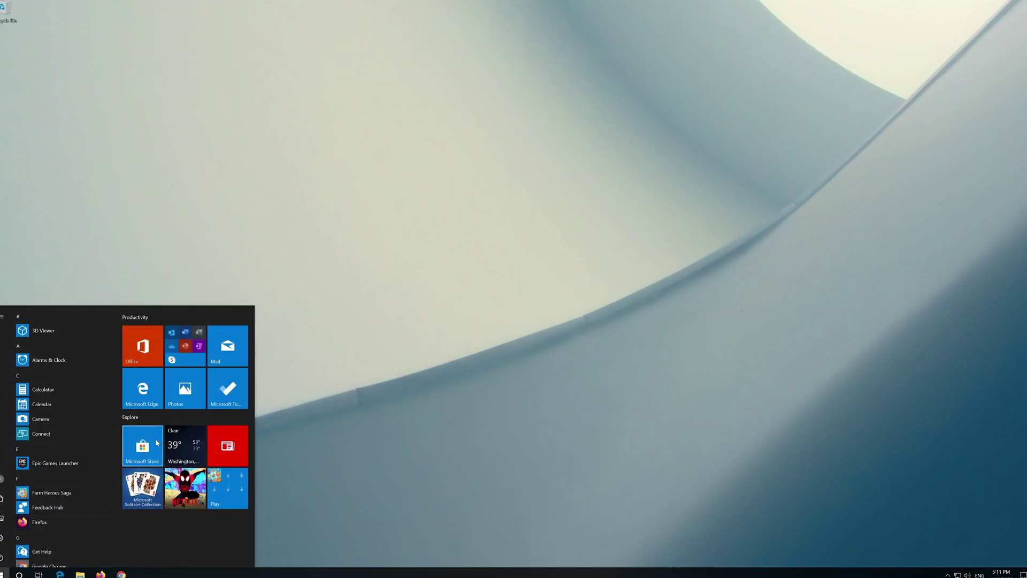
left_click(157, 444)
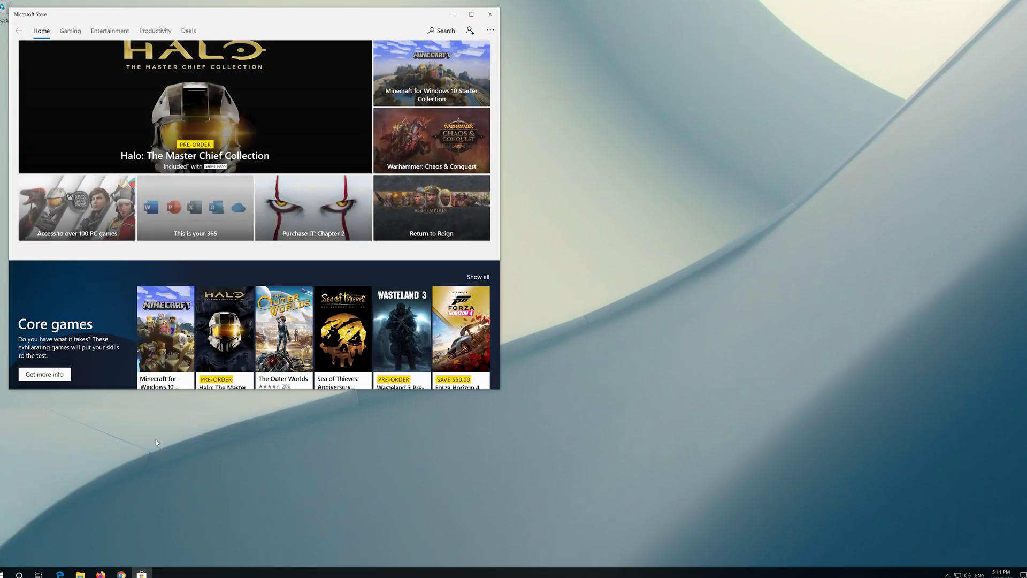
left_click_drag(328, 12, 610, 47)
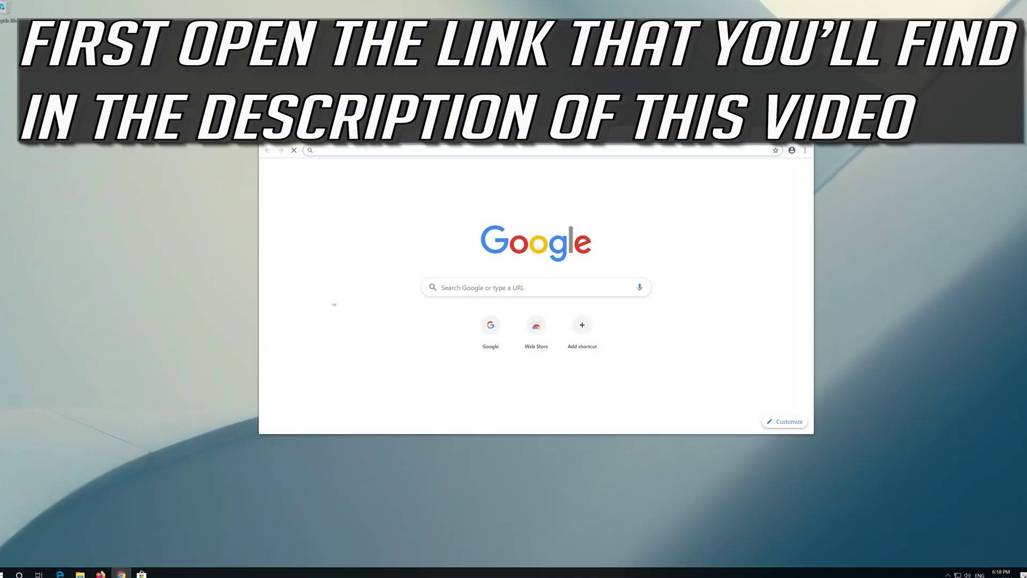
- Go to Microsoft's Download Windows 10 page and download the Media Creation Tool
left_click(433, 148)
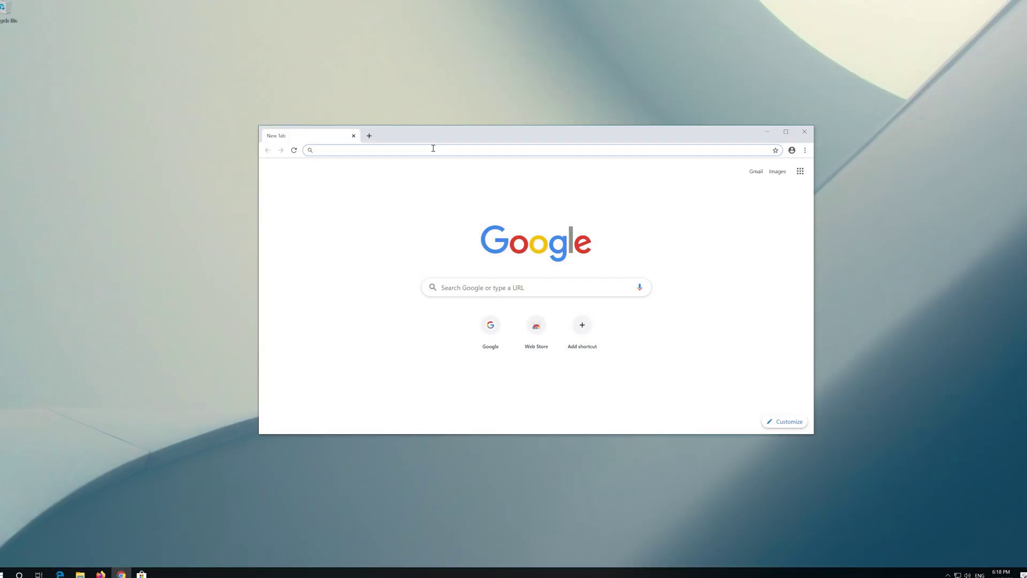
type("https://www.microsoft.com/en-us/software-download/windows10")
key("Return")
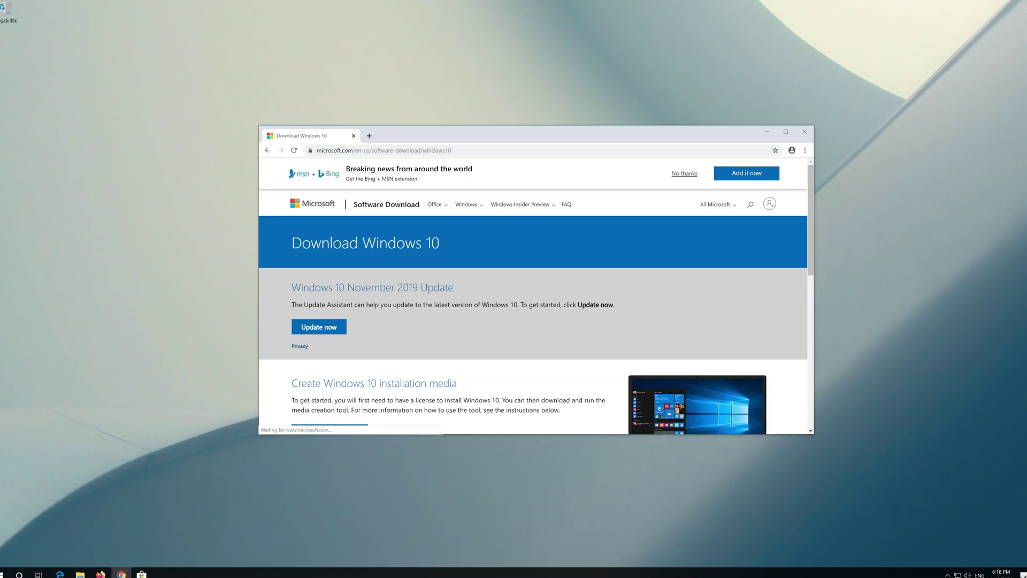
scroll(530, 321, "down", 1)
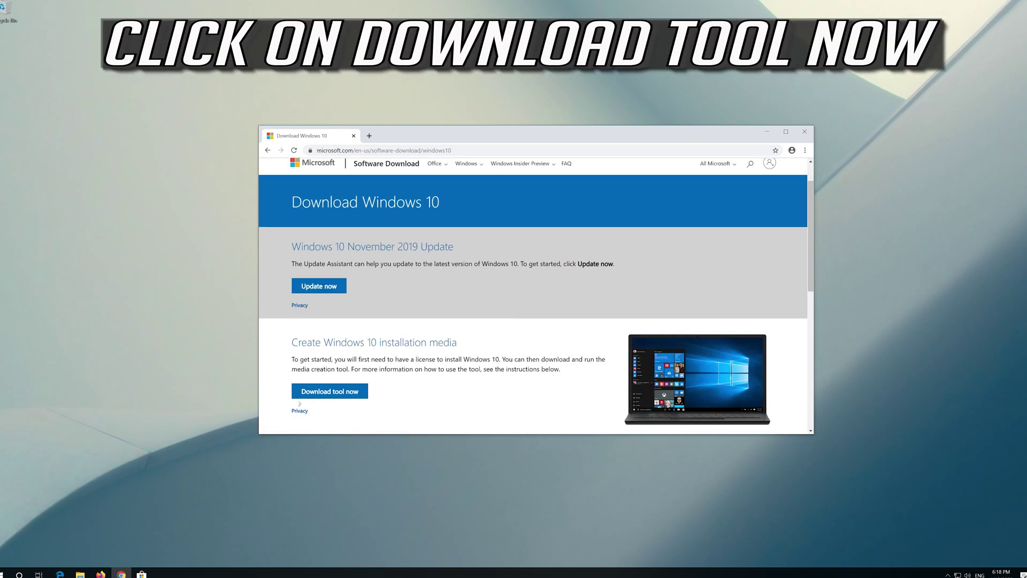
left_click(351, 393)
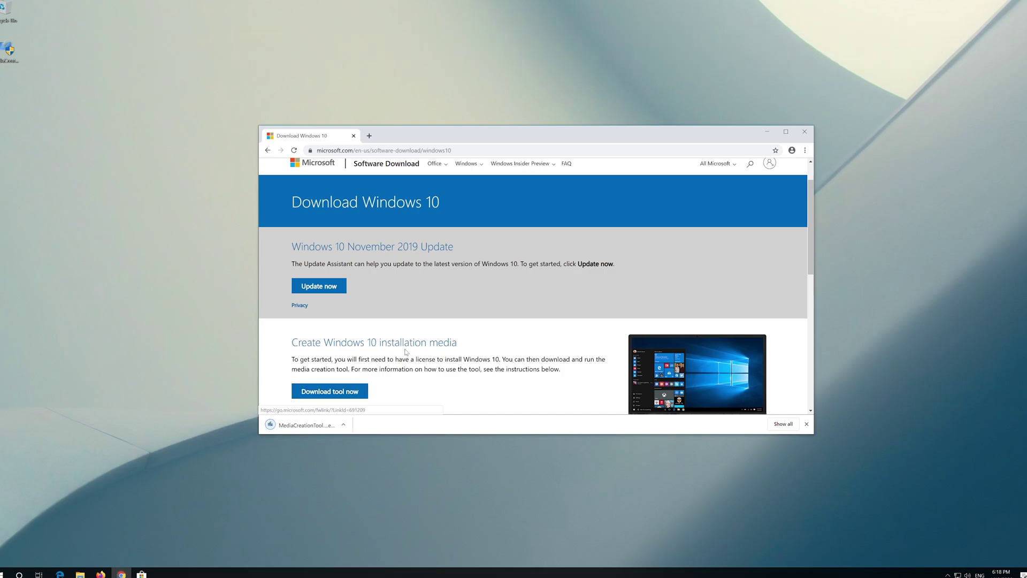
- Close the browser, then run MediaCreationTool from the desktop and approve the UAC prompt
left_click(805, 132)
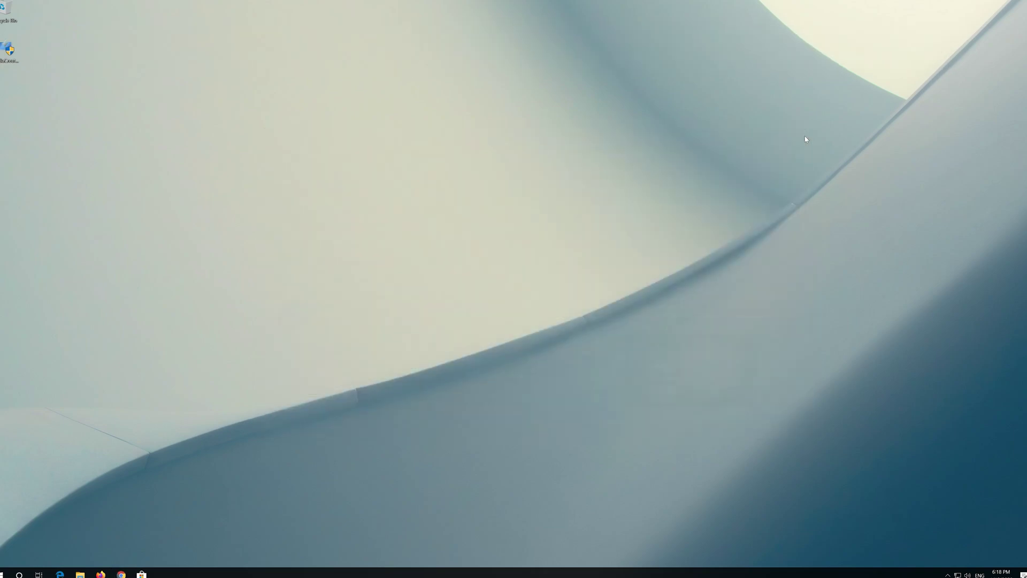
double_click(8, 60)
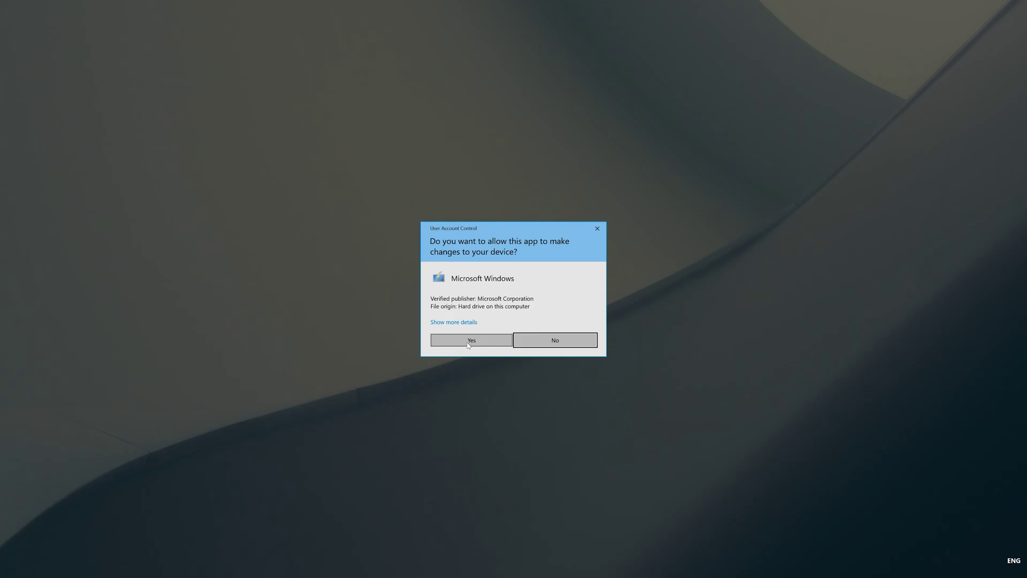
left_click(470, 341)
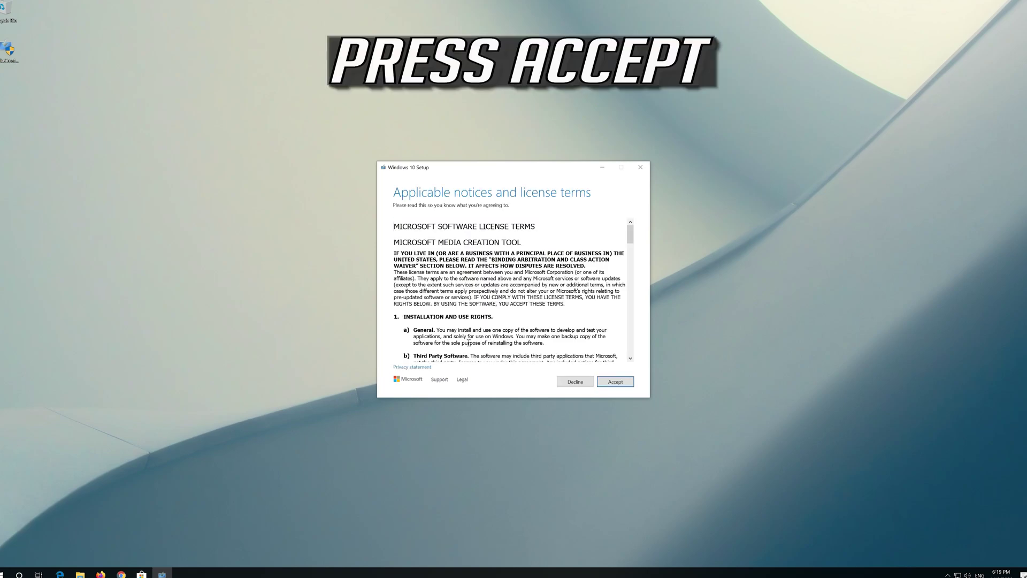
- Accept both license terms, choose Upgrade this PC now, and install Windows 10 Pro keeping files and apps
left_click(615, 383)
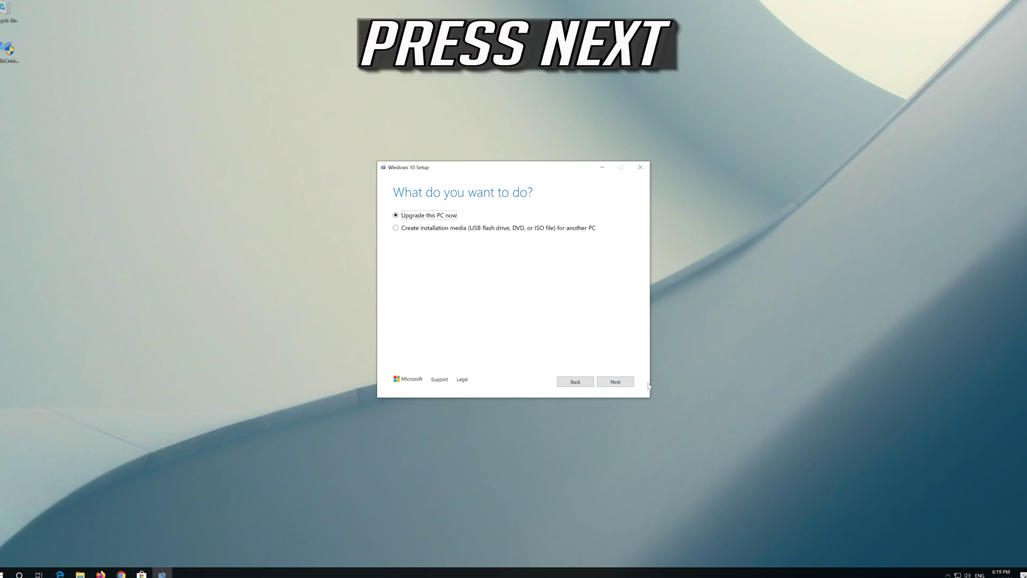
left_click(615, 381)
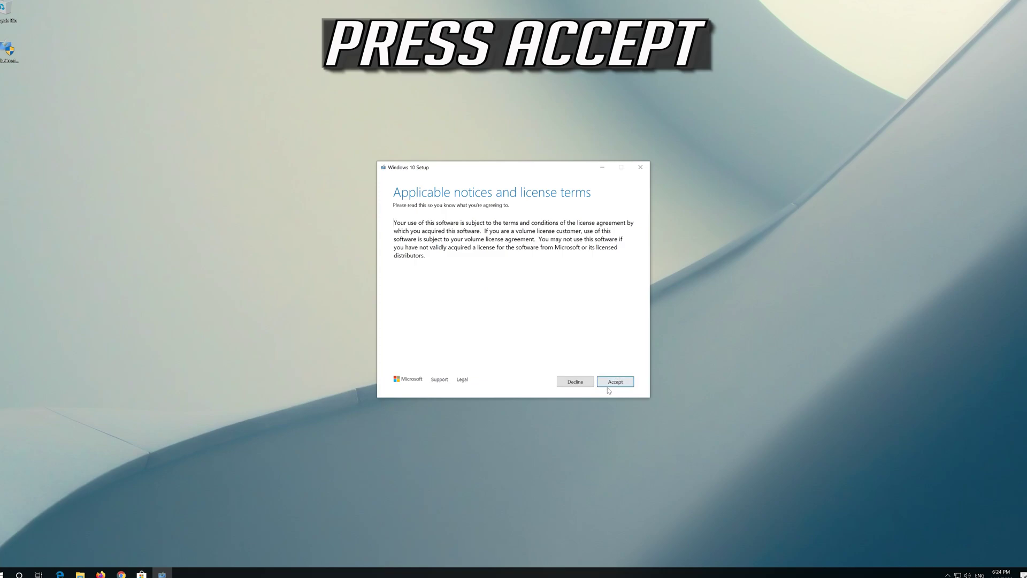
left_click(620, 382)
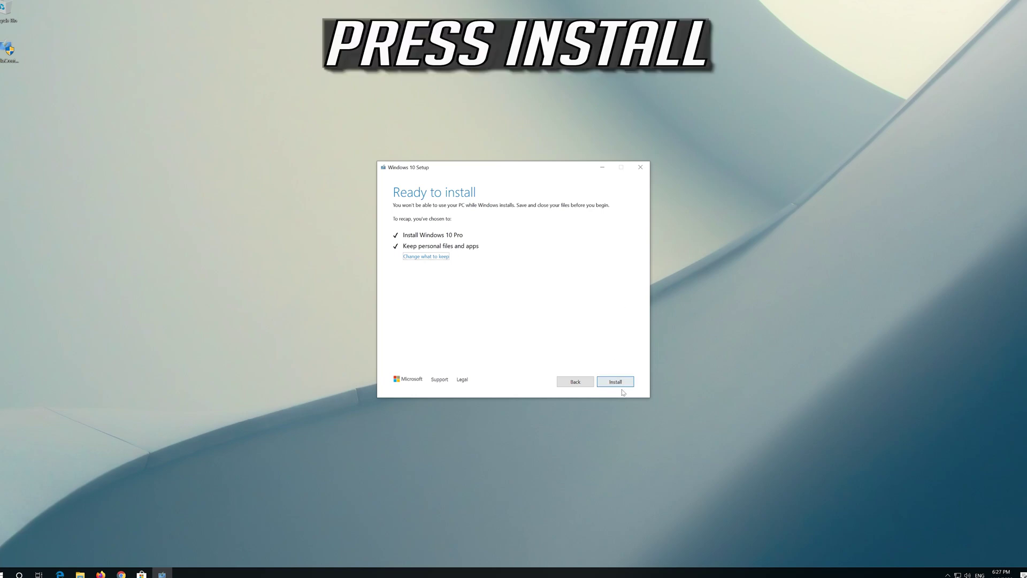
left_click(615, 382)
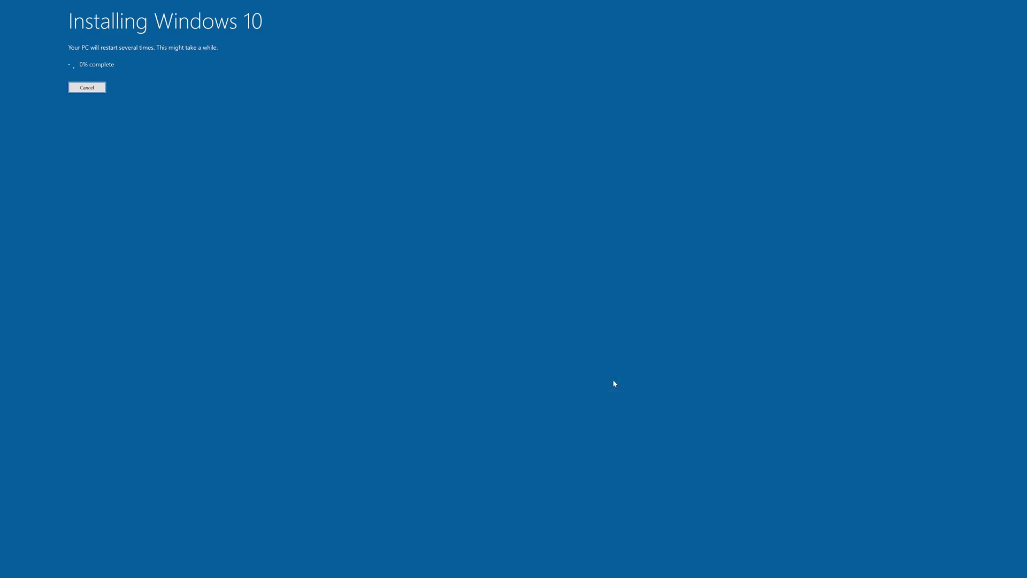